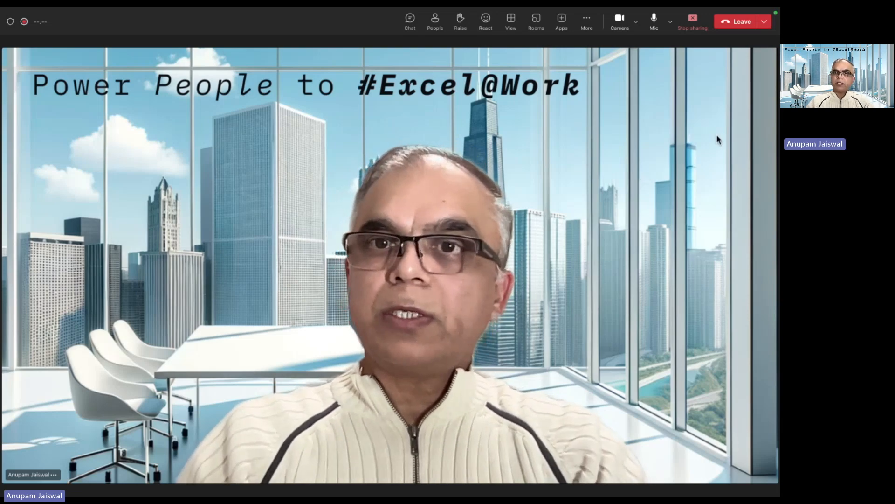
Switch to the SAP session and open the RFC connections configuration in a new session.
{"action": "key", "text": "super+Tab"}
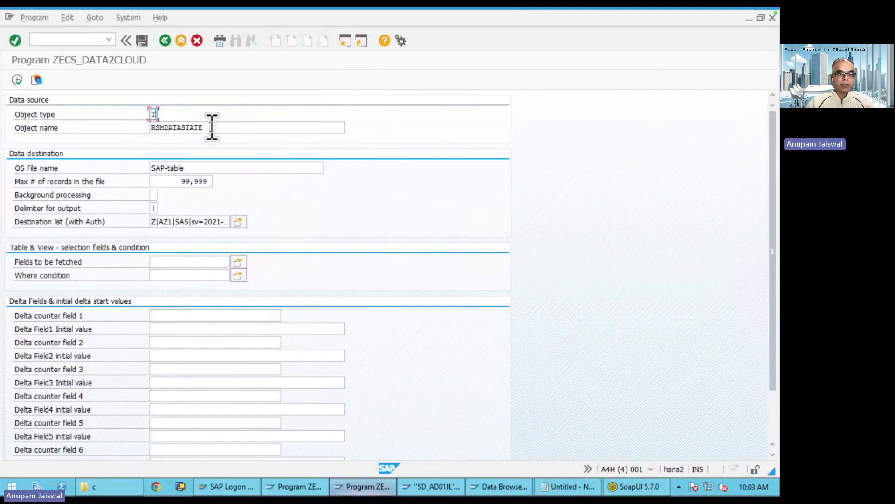
{"action": "left_click", "coordinate": [86, 40]}
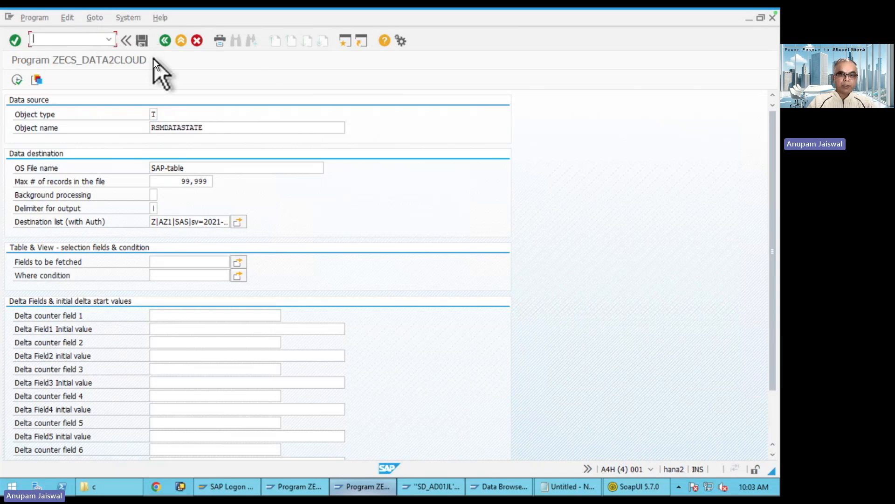
{"action": "type", "text": "/osm"}
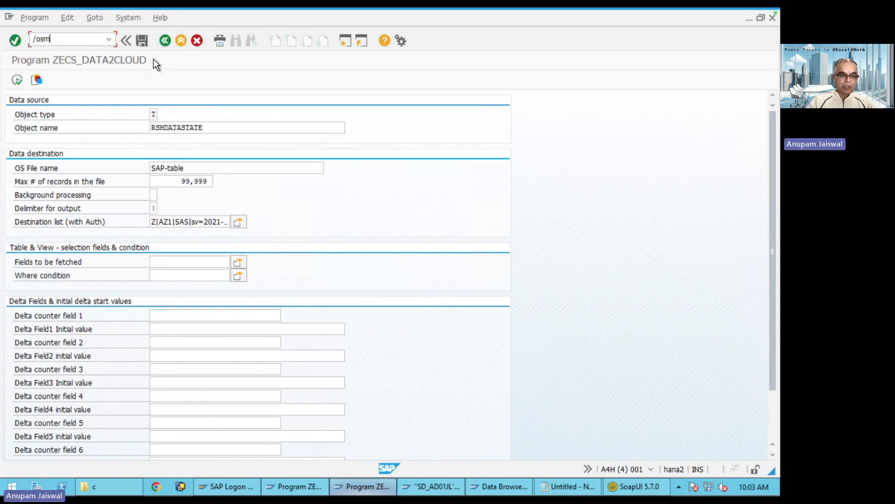
{"action": "type", "text": "30"}
{"action": "key", "text": "Return"}
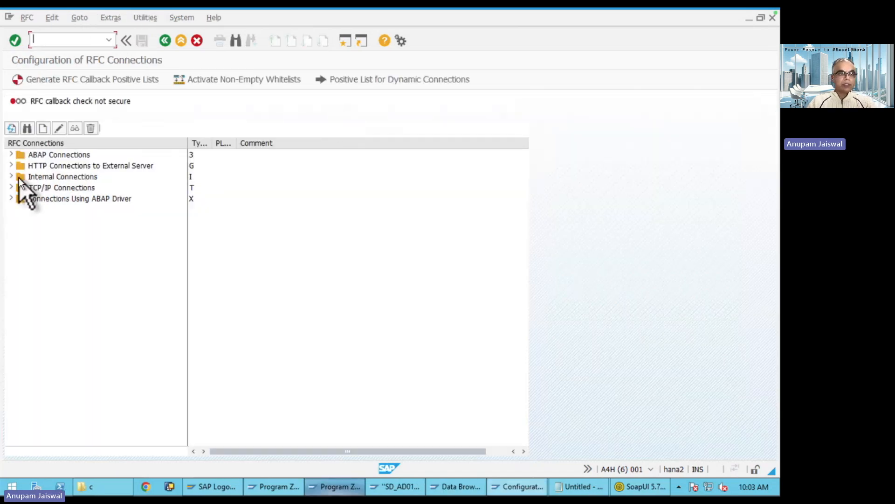
Examine the target host of the AZ1 destination among the HTTP connections to external servers, and close that session.
{"action": "left_click", "coordinate": [12, 166]}
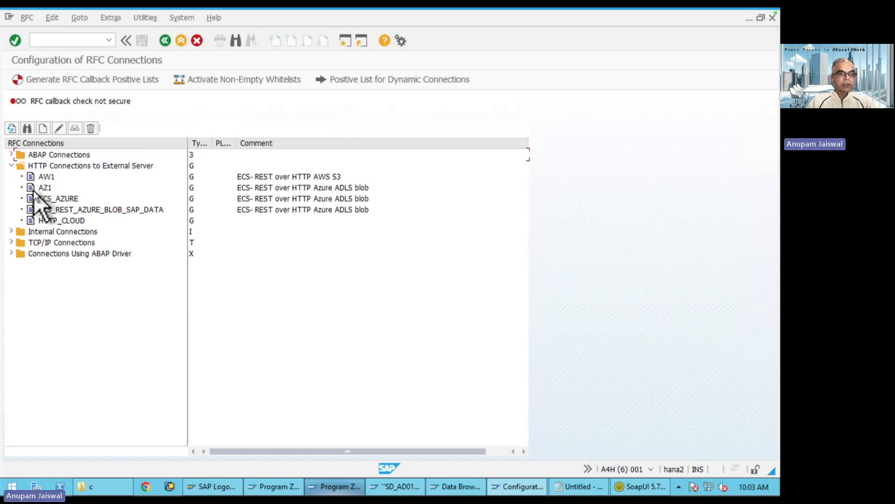
{"action": "double_click", "coordinate": [41, 188]}
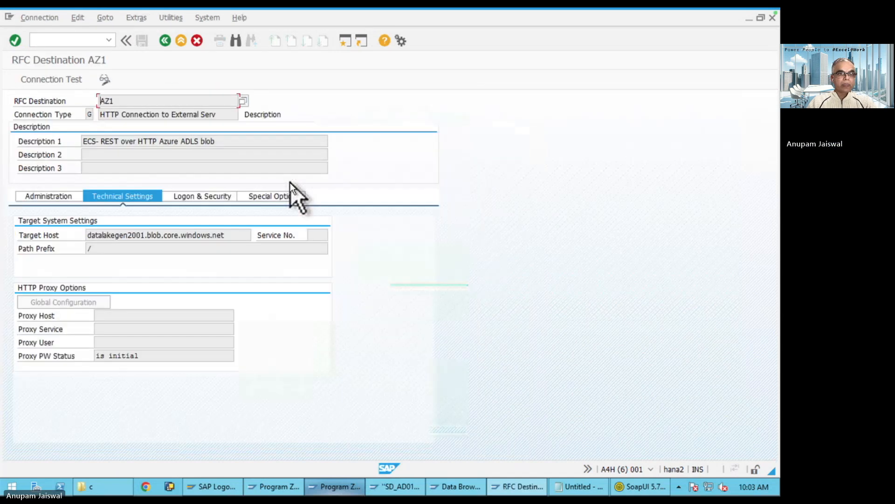
{"action": "left_click_drag", "start_coordinate": [233, 235], "coordinate": [84, 233]}
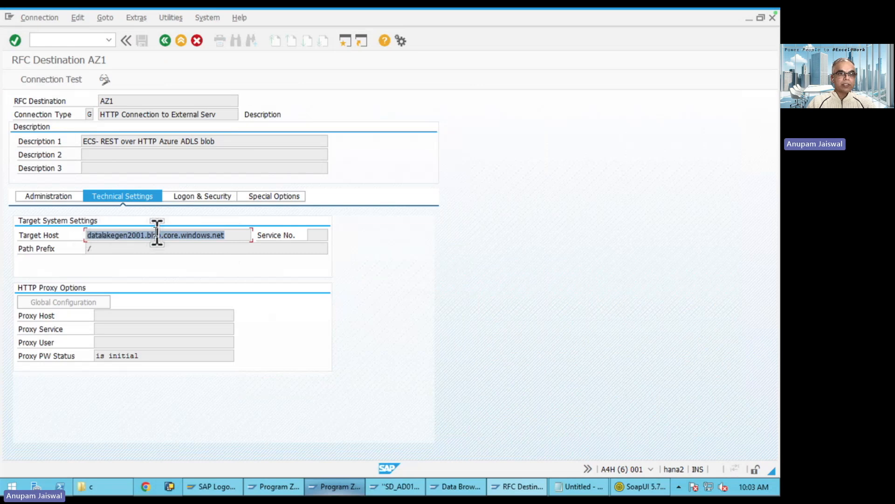
{"action": "left_click", "coordinate": [89, 115]}
{"action": "left_click", "coordinate": [773, 19]}
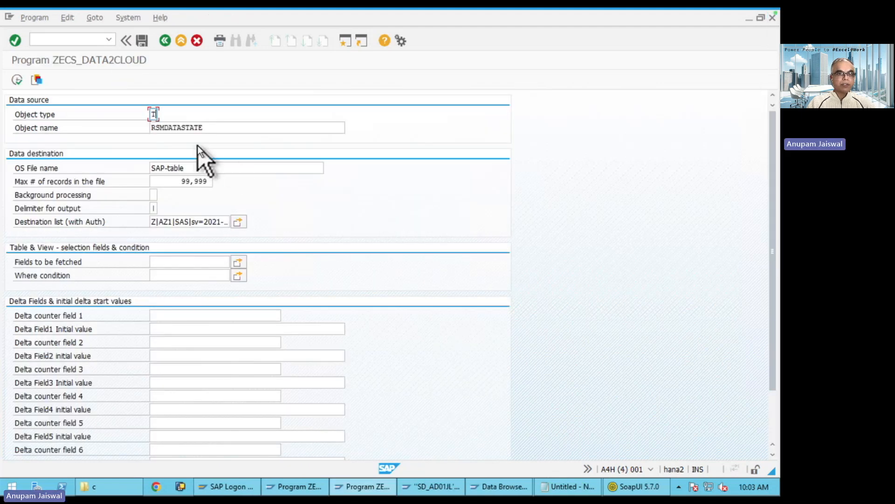
Review the destination list entry and the source object name in the ZECS_DATA2CLOUD selection screen.
{"action": "left_click", "coordinate": [172, 221]}
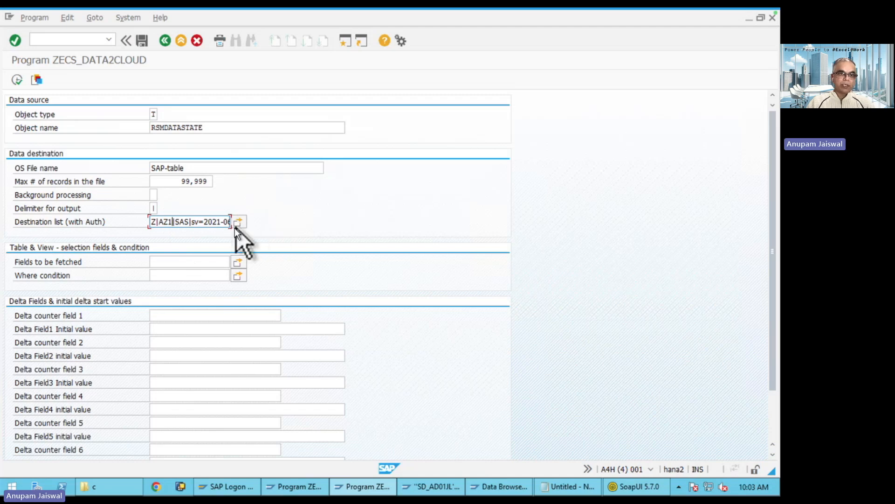
{"action": "left_click", "coordinate": [192, 222]}
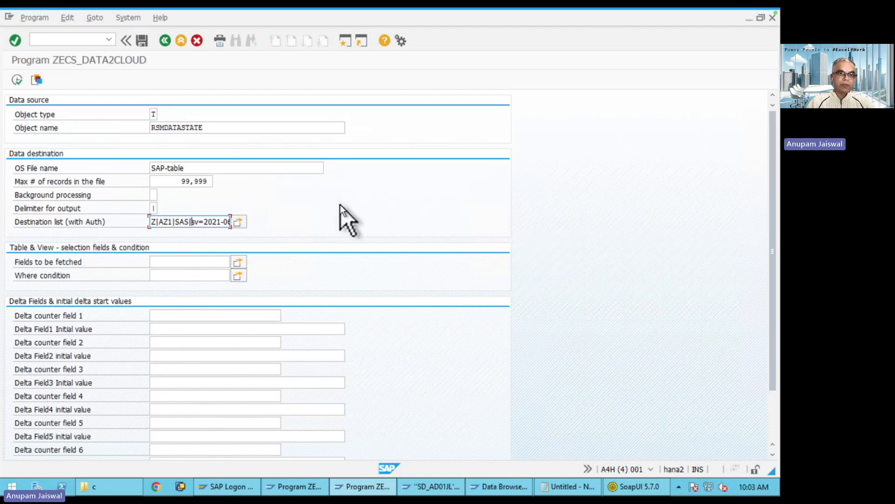
{"action": "left_click_drag", "start_coordinate": [210, 124], "coordinate": [142, 126]}
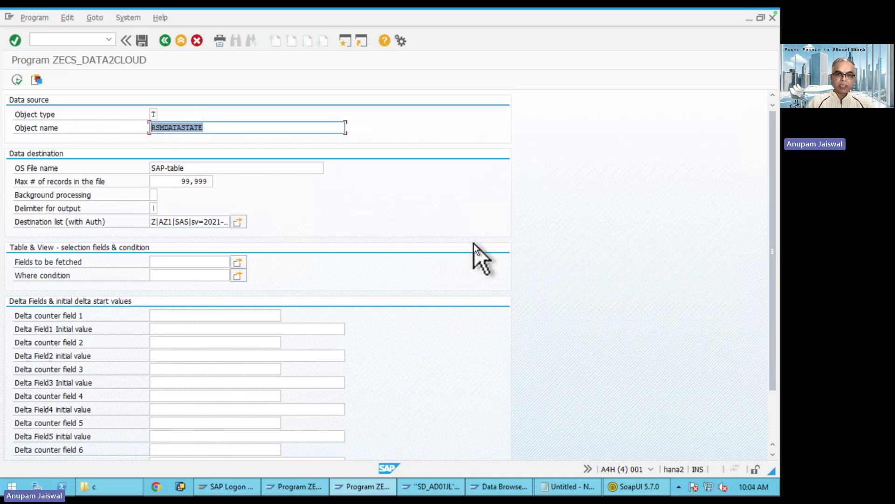
Count the entries of table RSMDATASTATE in the Data Browser and dismiss the result.
{"action": "left_click", "coordinate": [500, 487]}
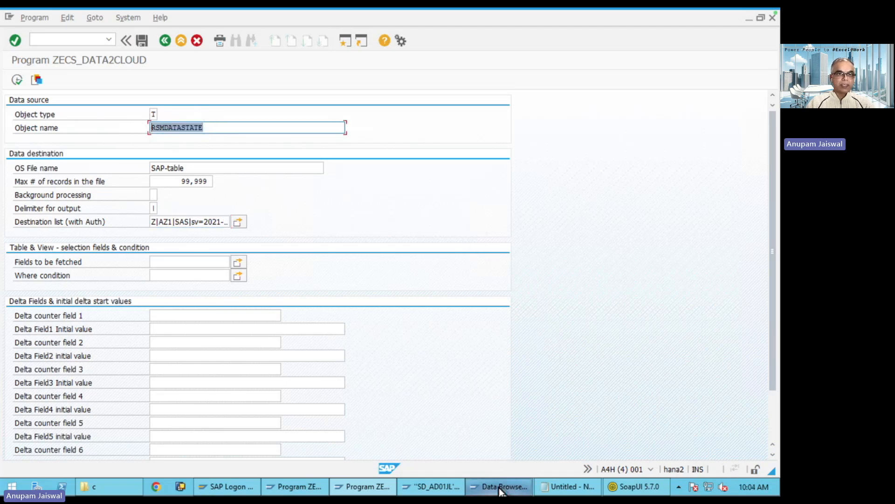
{"action": "left_click", "coordinate": [165, 42]}
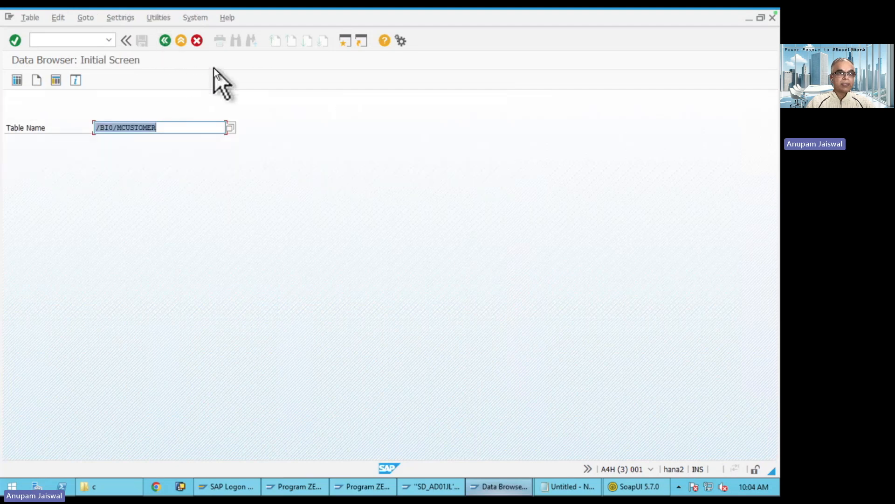
{"action": "type", "text": "rsm"}
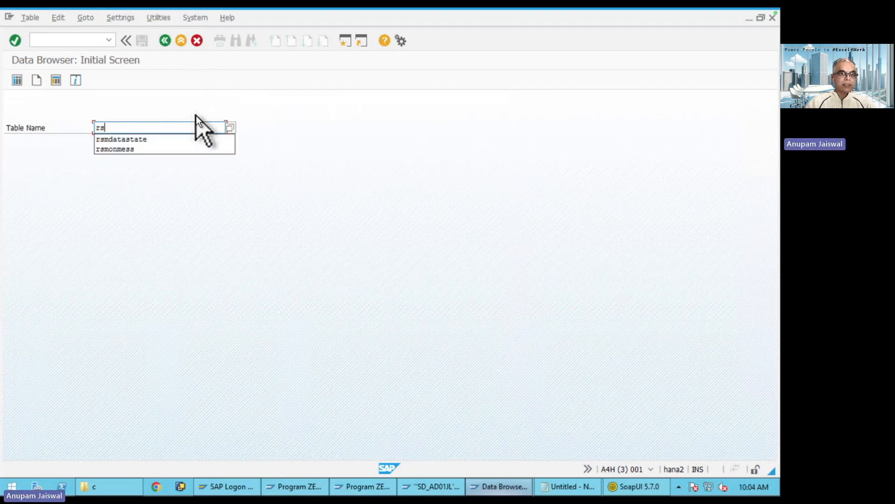
{"action": "left_click", "coordinate": [178, 138]}
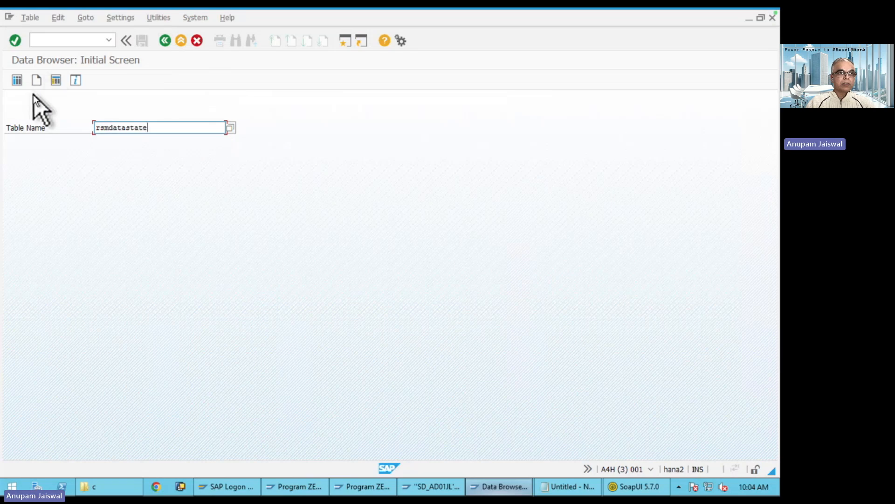
{"action": "left_click", "coordinate": [16, 80]}
{"action": "left_click", "coordinate": [152, 78]}
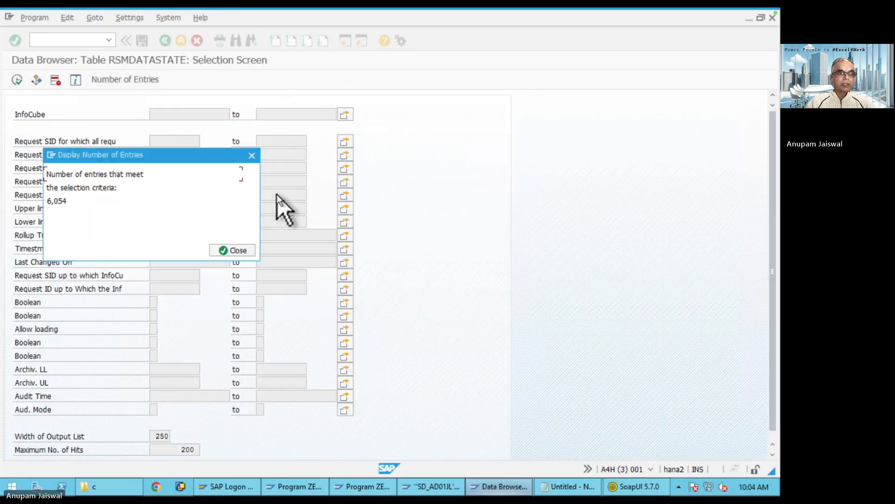
{"action": "left_click", "coordinate": [250, 251]}
Run ZECS_DATA2CLOUD to extract table RSMDATASTATE to the AZ1 destination.
{"action": "left_click", "coordinate": [372, 489]}
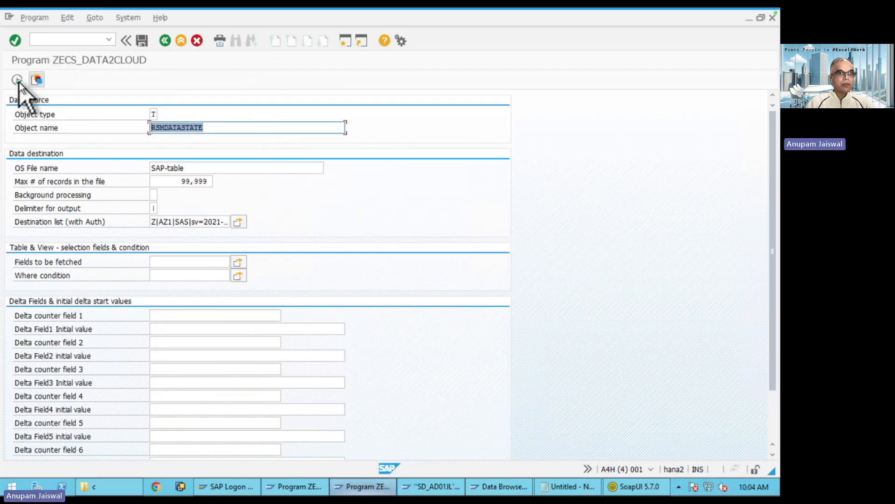
{"action": "left_click", "coordinate": [181, 221]}
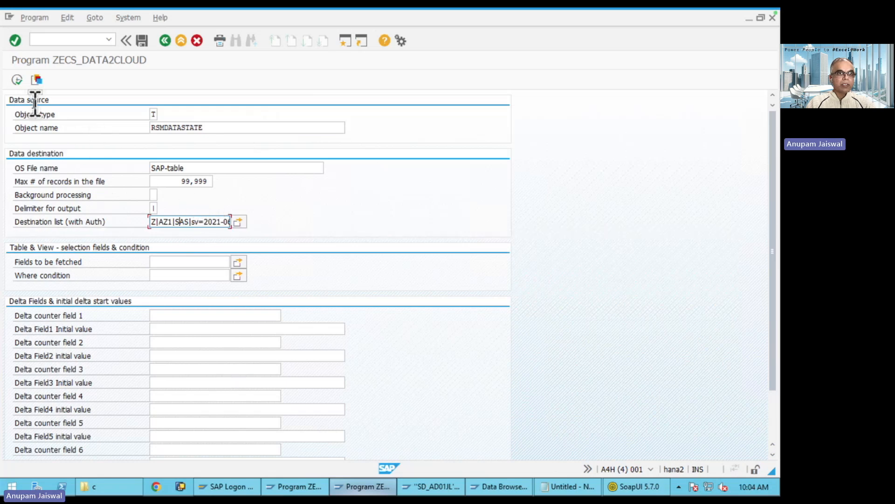
{"action": "left_click", "coordinate": [18, 81]}
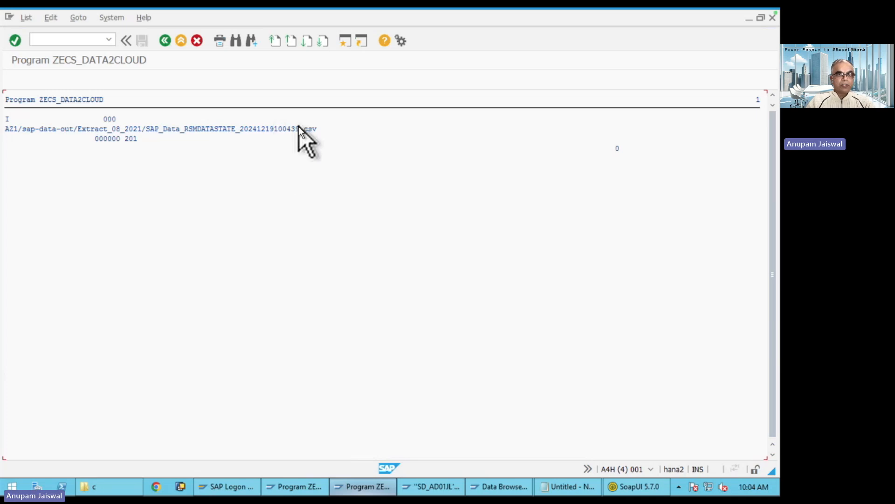
Switch to the Azure portal and inspect SAP_Data_RSMDATASTATE_20241219100242.csv in the sap-data-out container's Extract_08_2021 folder, closing its properties when done.
{"action": "key", "text": "super+Tab"}
{"action": "key", "text": "super+Tab"}
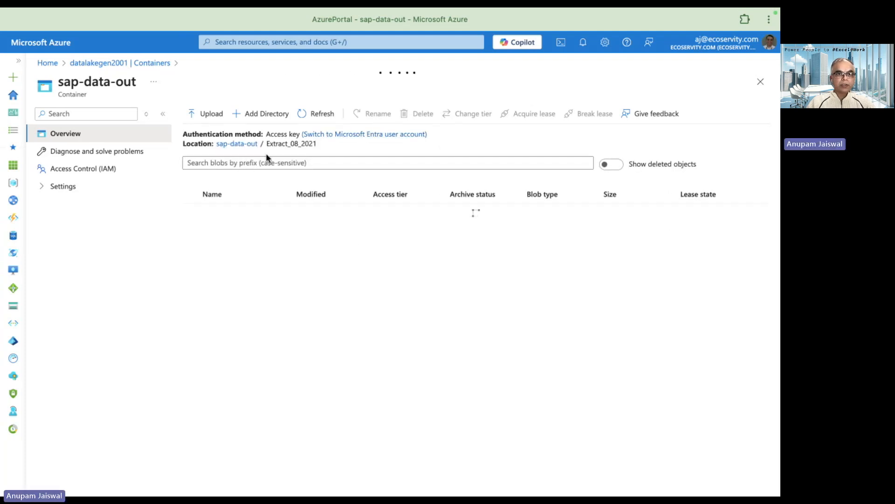
{"action": "left_click", "coordinate": [240, 230]}
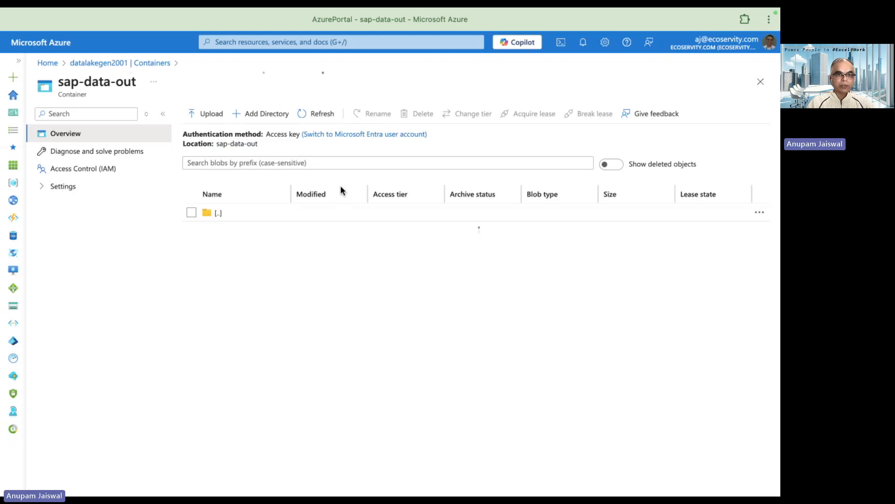
{"action": "scroll", "coordinate": [303, 284], "scroll_direction": "down", "scroll_amount": 3}
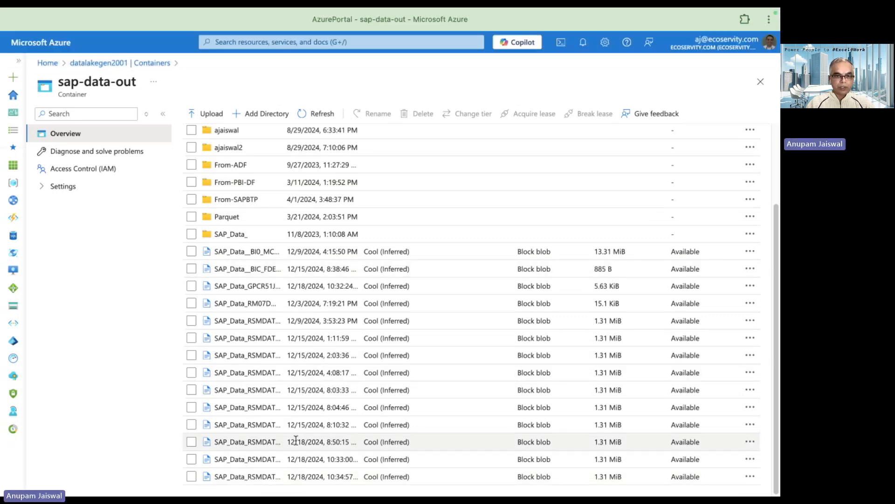
{"action": "left_click", "coordinate": [265, 460]}
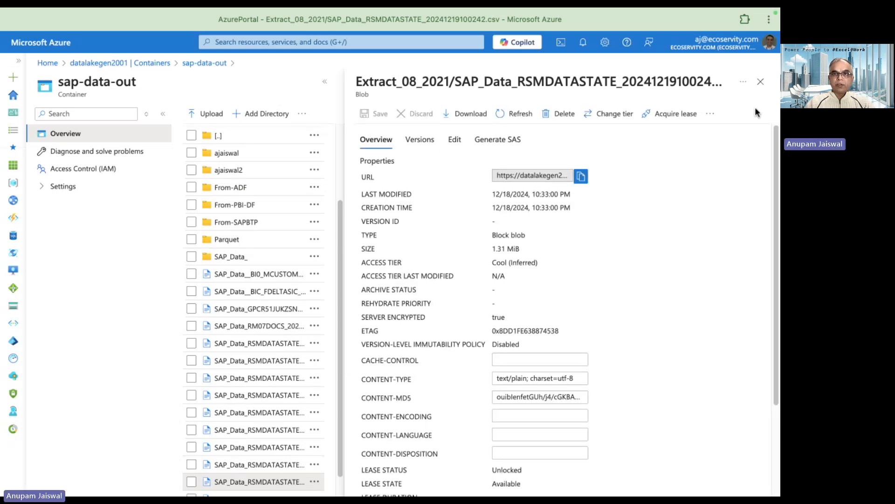
{"action": "double_click", "coordinate": [587, 83]}
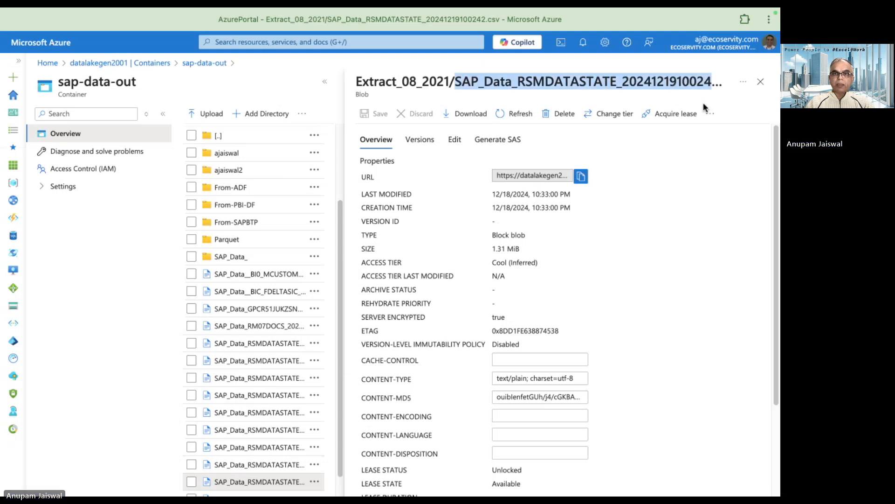
{"action": "left_click", "coordinate": [761, 82]}
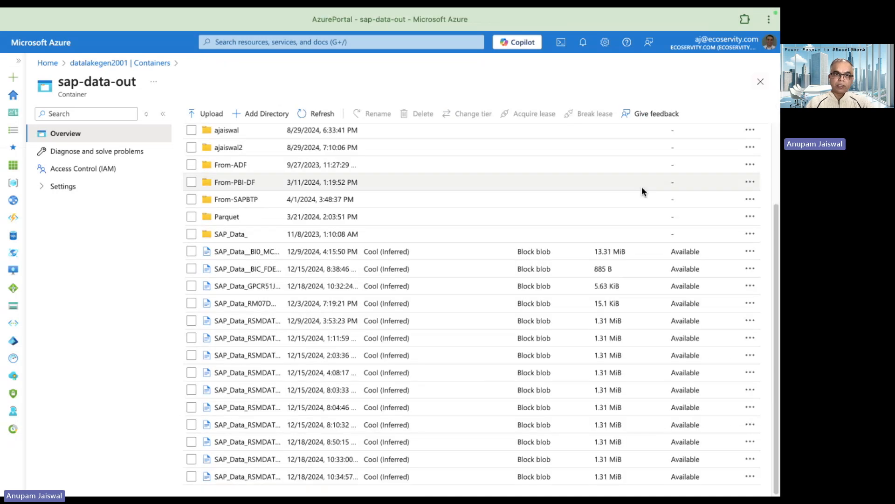
Return to the ZECS_DATA2CLOUD selection screen in SAP and set the object name to /BI0/MCUSTOMER.
{"action": "key", "text": "super+Tab"}
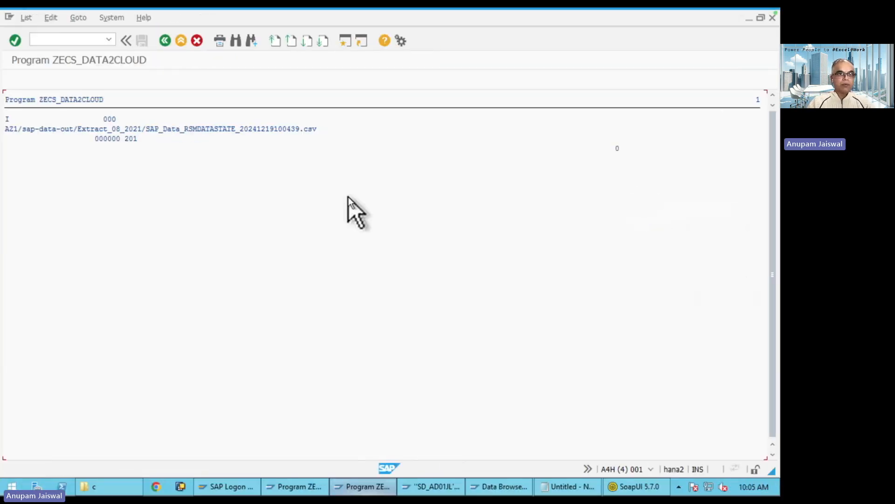
{"action": "left_click", "coordinate": [166, 41]}
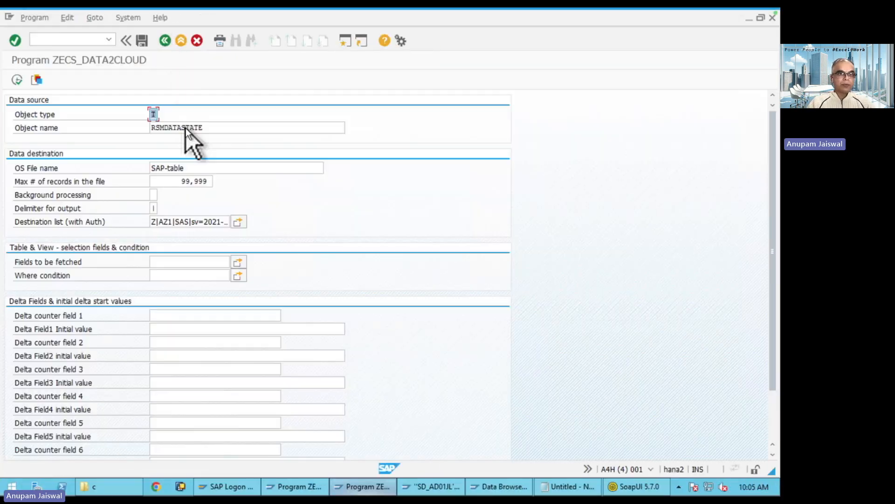
{"action": "left_click_drag", "start_coordinate": [210, 125], "coordinate": [141, 124]}
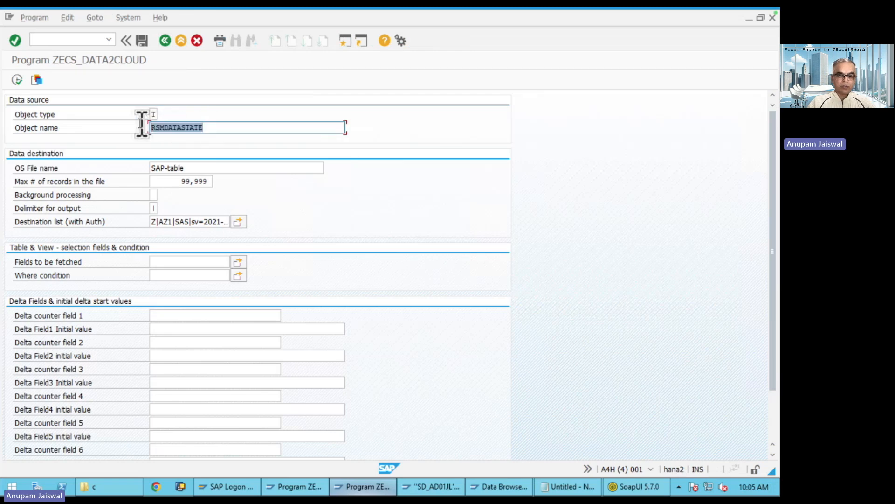
{"action": "type", "text": "/"}
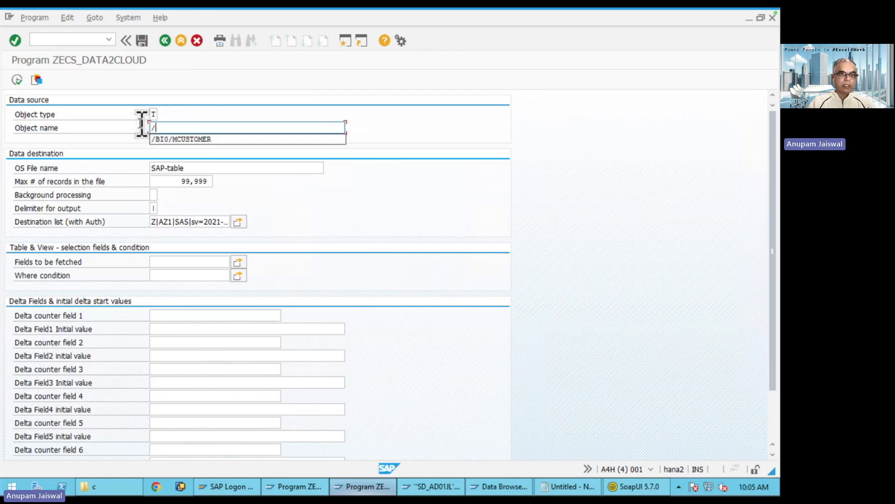
{"action": "left_click", "coordinate": [223, 139]}
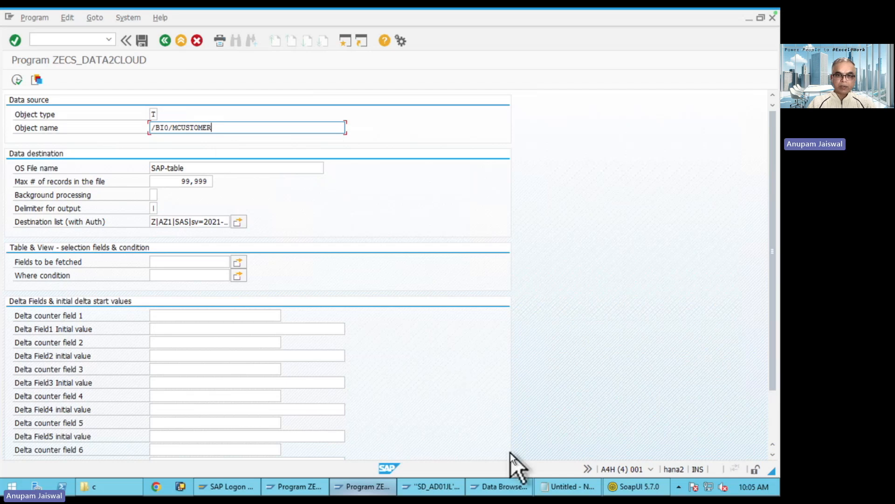
Count the entries of table /BI0/MCUSTOMER in the Data Browser.
{"action": "left_click", "coordinate": [510, 486]}
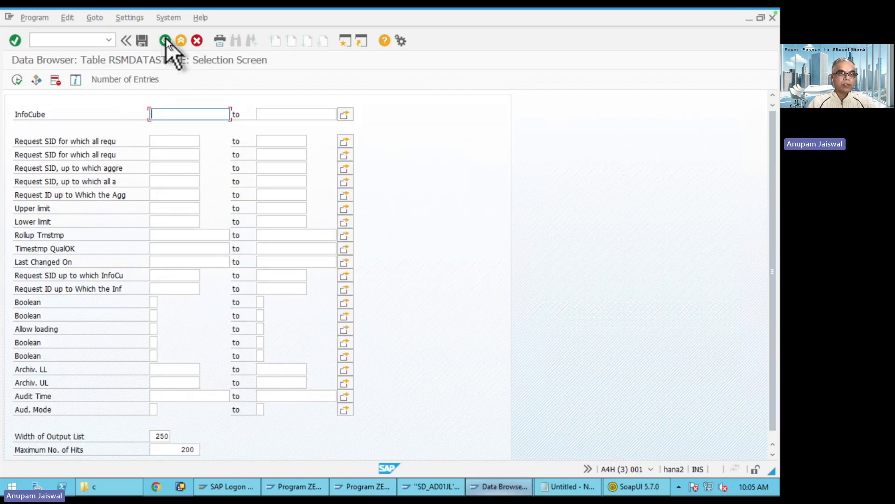
{"action": "left_click", "coordinate": [165, 40]}
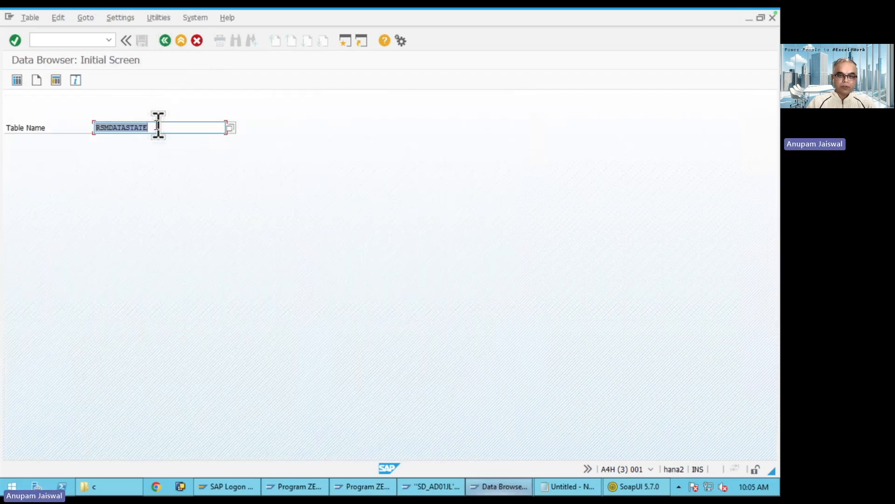
{"action": "type", "text": "/"}
{"action": "left_click", "coordinate": [175, 142]}
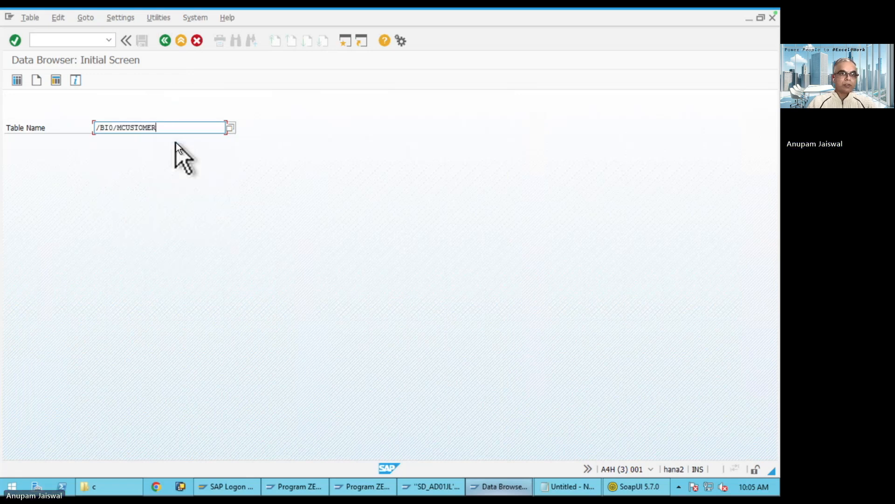
{"action": "left_click", "coordinate": [18, 80]}
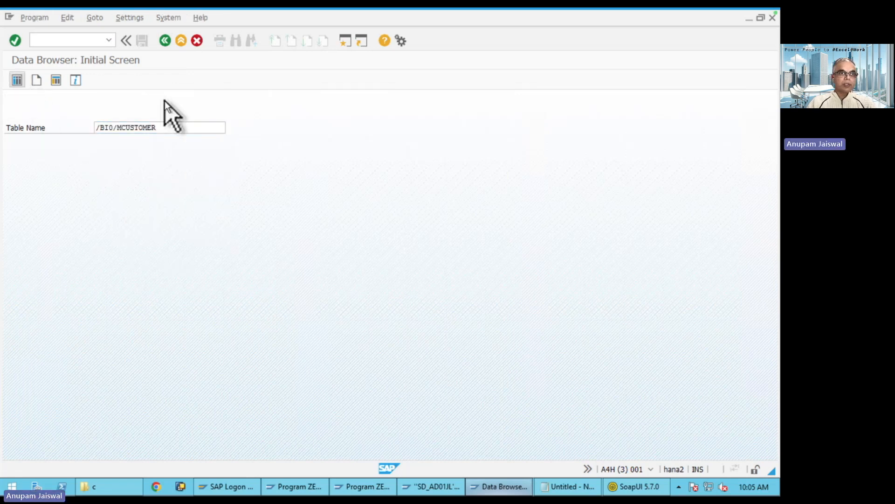
{"action": "left_click", "coordinate": [141, 81]}
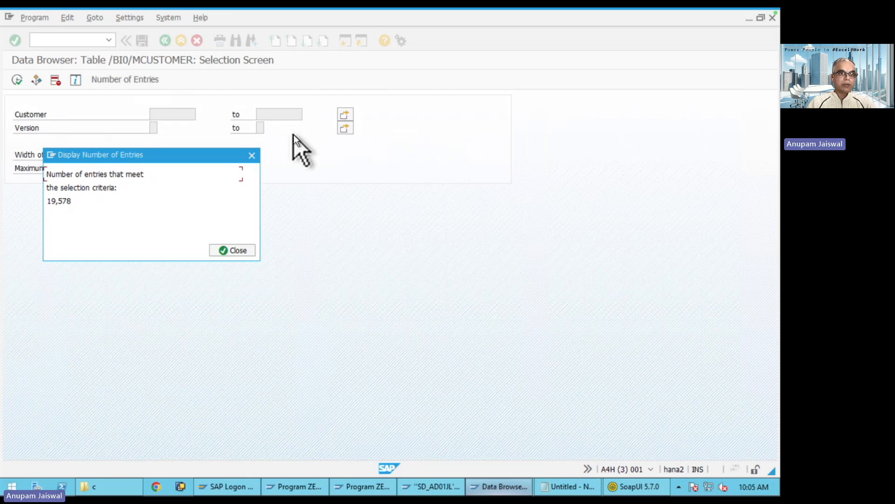
Close the entry count and run ZECS_DATA2CLOUD to extract table /BI0/MCUSTOMER to the AZ1 destination.
{"action": "left_click", "coordinate": [238, 250]}
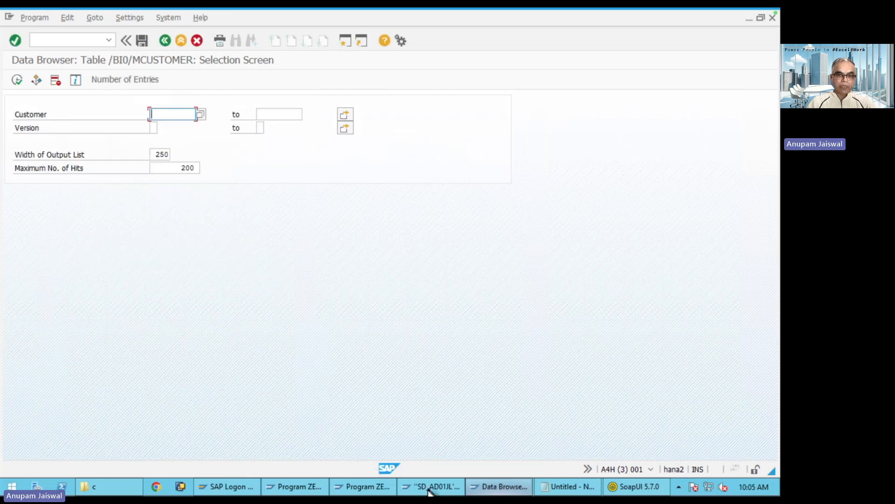
{"action": "left_click", "coordinate": [373, 487]}
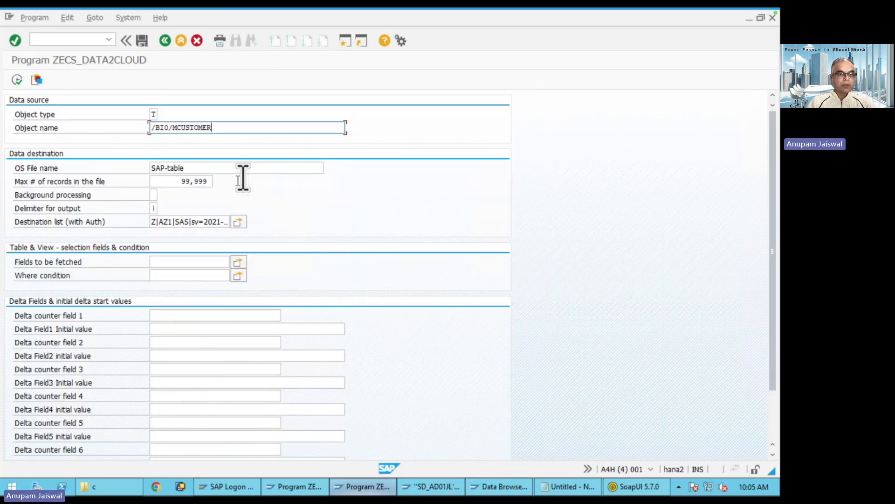
{"action": "left_click", "coordinate": [201, 222]}
{"action": "left_click", "coordinate": [17, 80]}
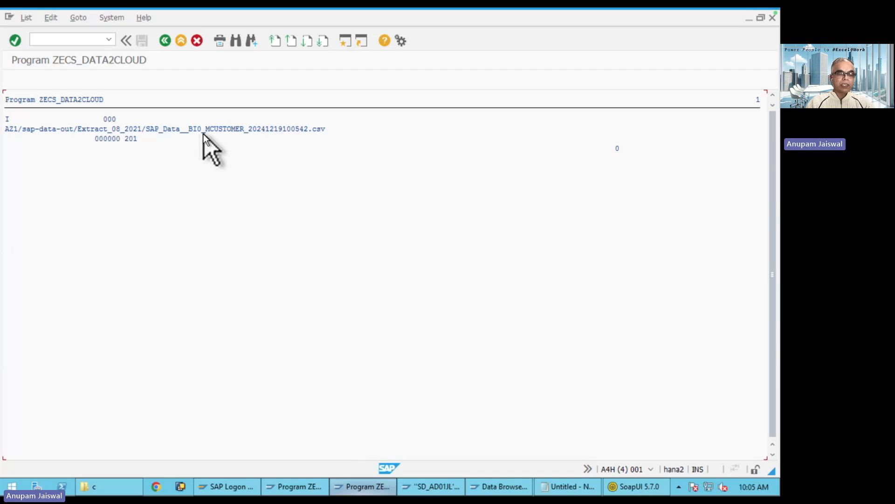
Switch to the Azure portal, refresh the Extract_08_2021 folder and widen the Name column to check for SAP_Data__BI0_MCUSTOMER_20241219100542.csv.
{"action": "key", "text": "super+Tab"}
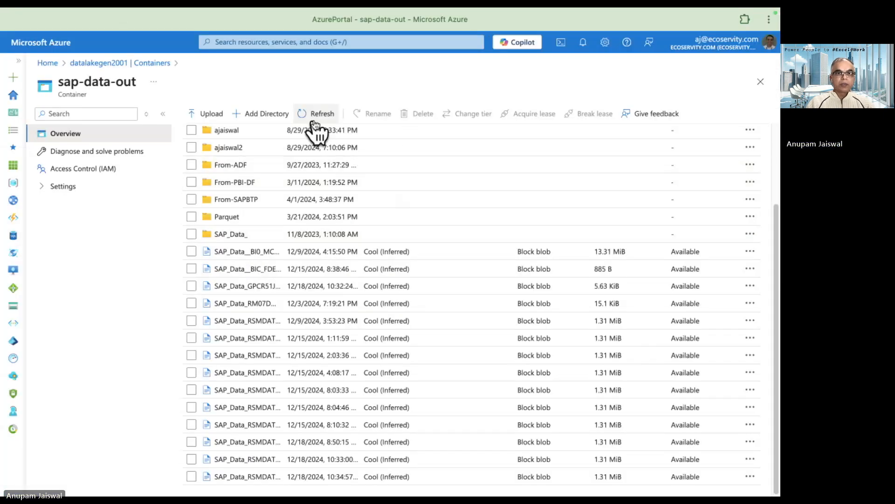
{"action": "left_click", "coordinate": [315, 116]}
{"action": "scroll", "coordinate": [368, 246], "scroll_direction": "down", "scroll_amount": 3}
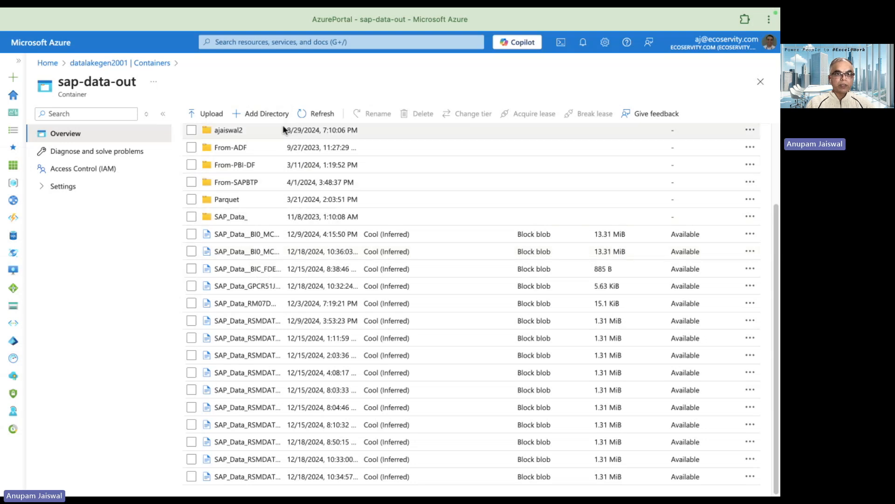
{"action": "scroll", "coordinate": [283, 140], "scroll_direction": "up", "scroll_amount": 3}
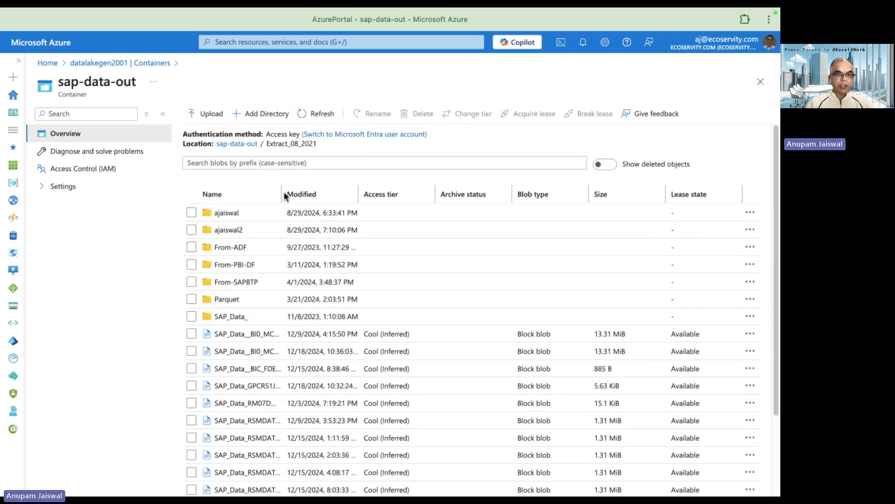
{"action": "left_click_drag", "start_coordinate": [280, 192], "coordinate": [365, 196]}
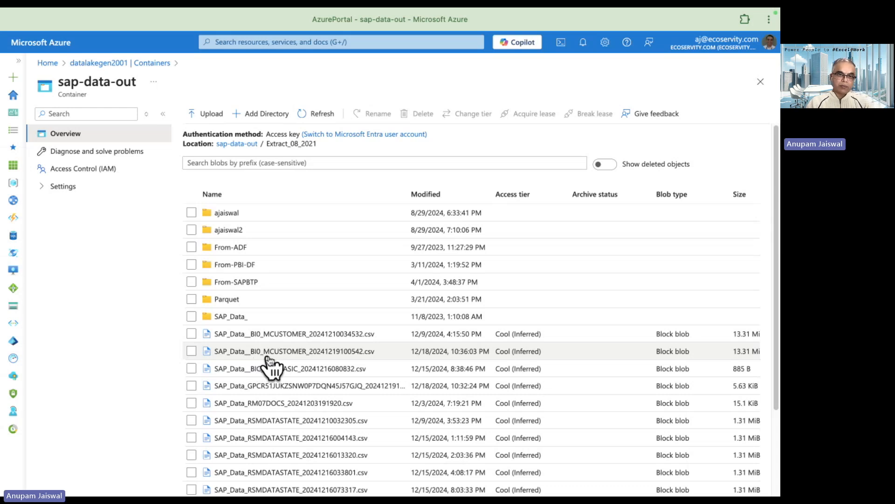
Return to SAP, leave the extraction result, and view the SD_AD01JL report's list output before going back to its selection screen.
{"action": "key", "text": "super+Tab"}
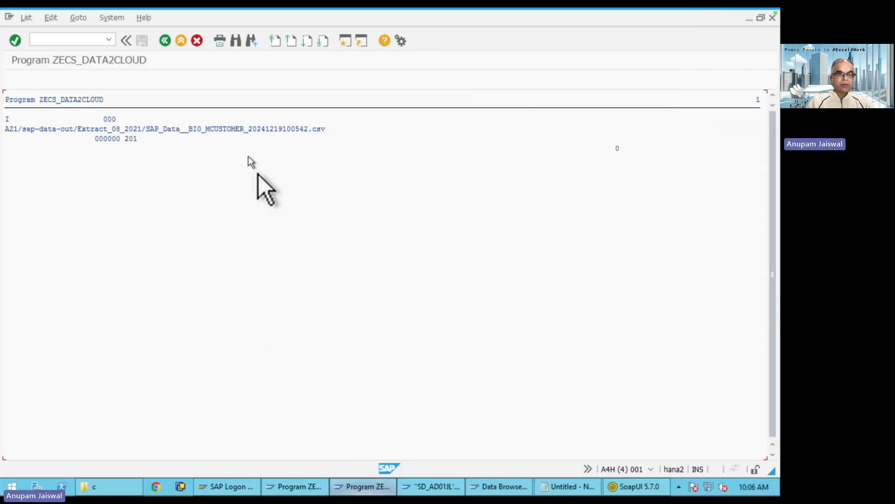
{"action": "left_click", "coordinate": [165, 40]}
{"action": "left_click", "coordinate": [294, 489]}
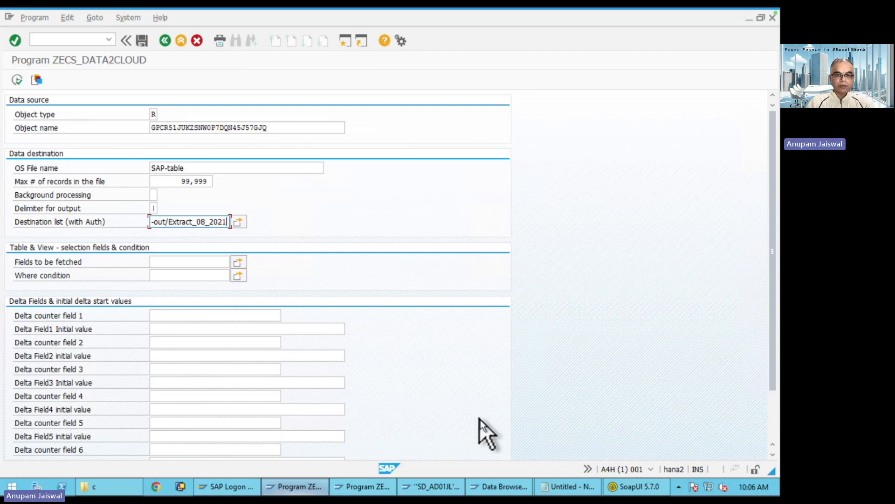
{"action": "left_click", "coordinate": [449, 487]}
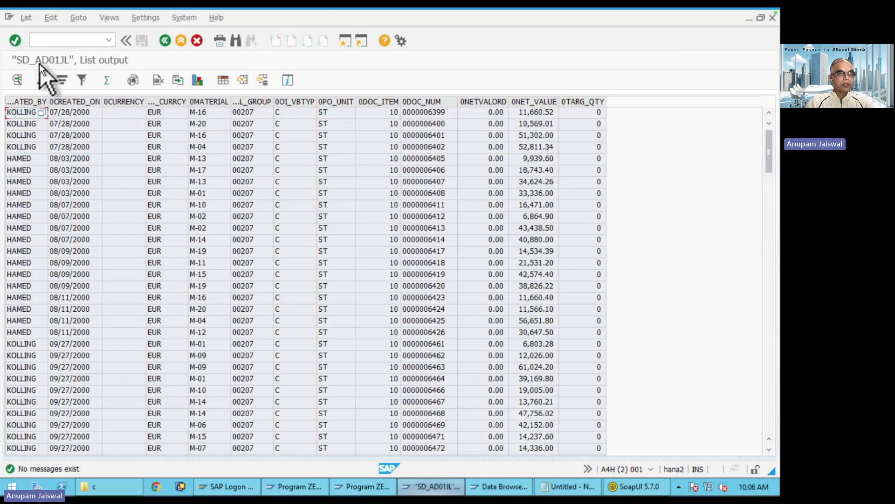
{"action": "left_click", "coordinate": [164, 42]}
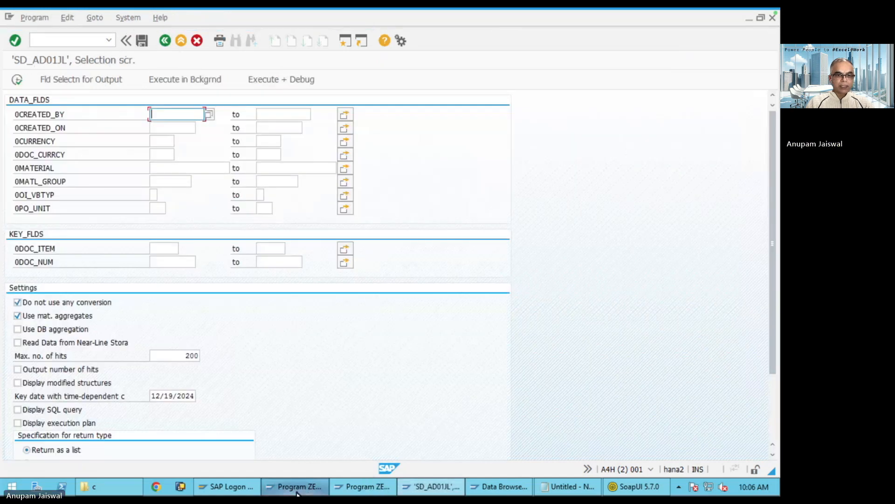
Run ZECS_DATA2CLOUD with object type R to extract report GPCR51JUKZSNW0P7DQN45J57GJQ to the AZ1 destination.
{"action": "left_click", "coordinate": [297, 490]}
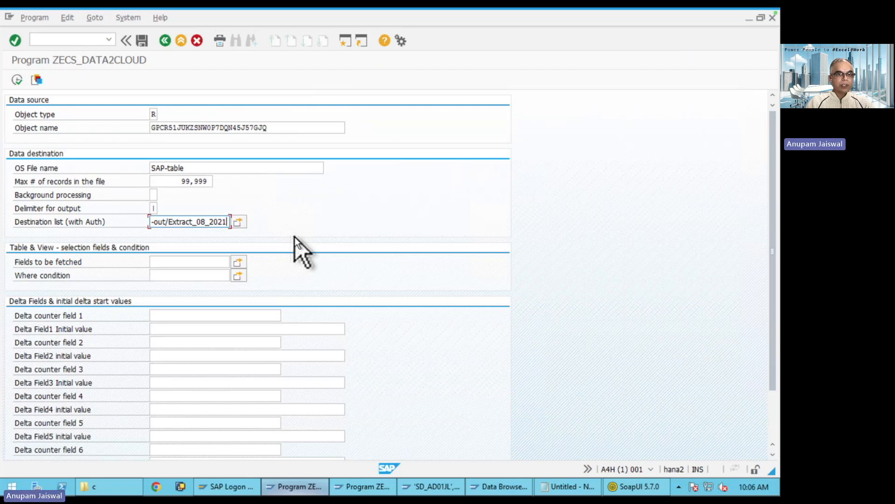
{"action": "left_click", "coordinate": [237, 129]}
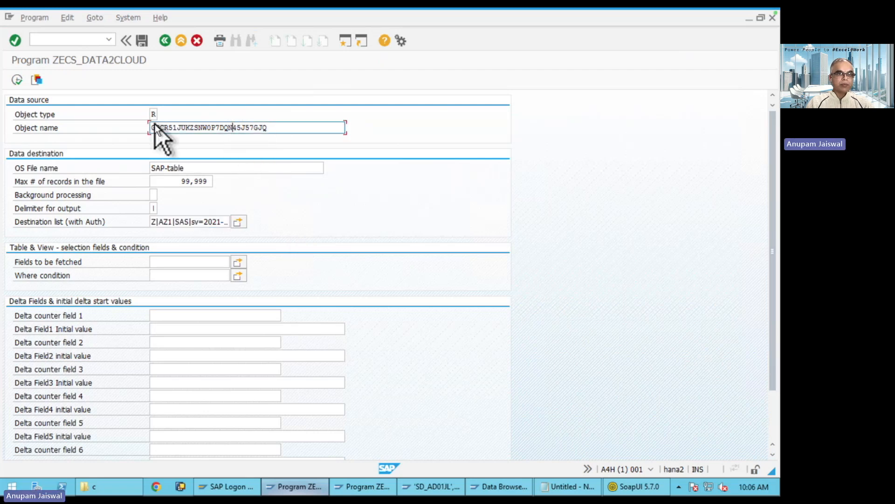
{"action": "left_click", "coordinate": [171, 221]}
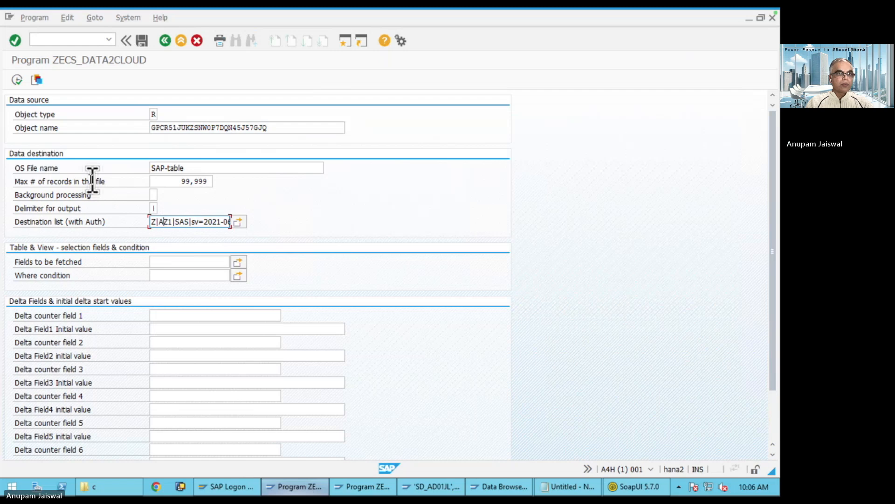
{"action": "left_click", "coordinate": [16, 81]}
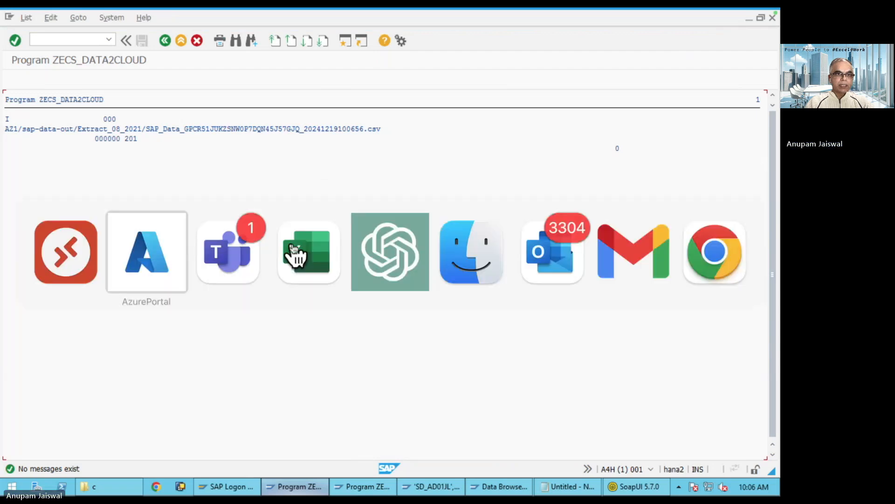
Switch to the Azure portal, refresh the folder and inspect the properties of SAP_Data_GPCR51JUKZSNW0P7DQN45J57GJQ_20241219100208.csv, then return to the meeting window.
{"action": "key", "text": "super+Tab"}
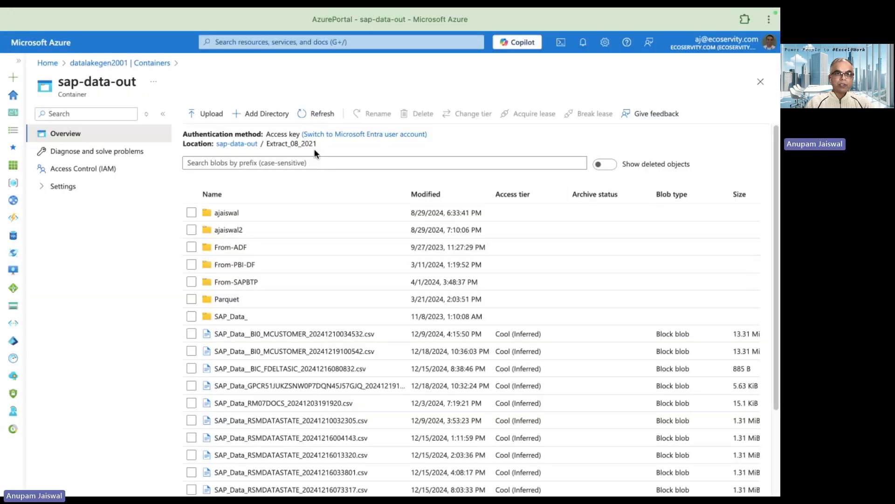
{"action": "left_click", "coordinate": [319, 115]}
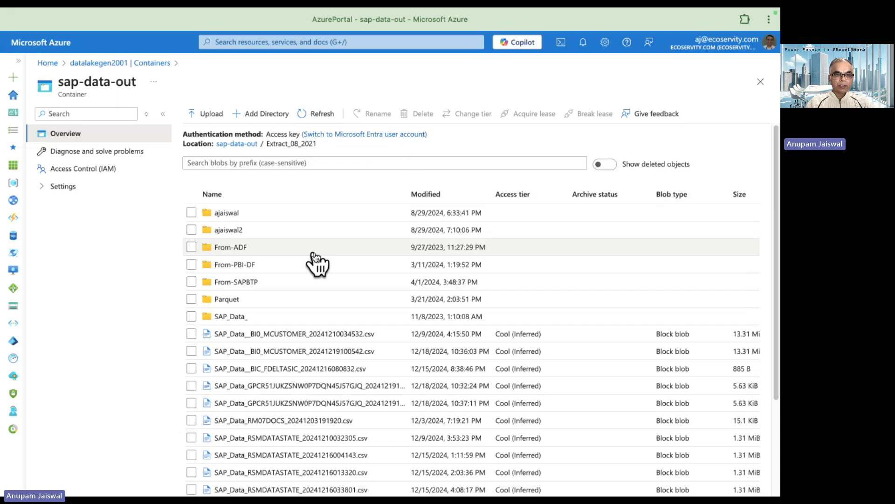
{"action": "left_click", "coordinate": [262, 387]}
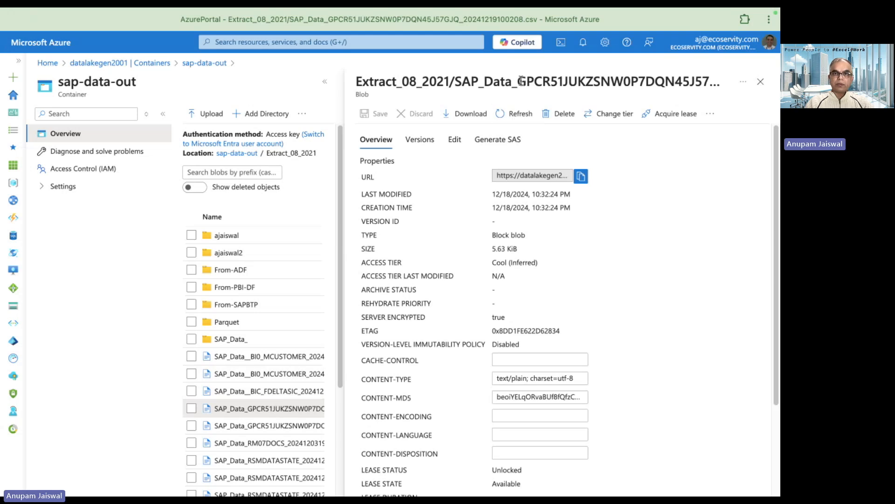
{"action": "left_click_drag", "start_coordinate": [517, 82], "coordinate": [713, 86]}
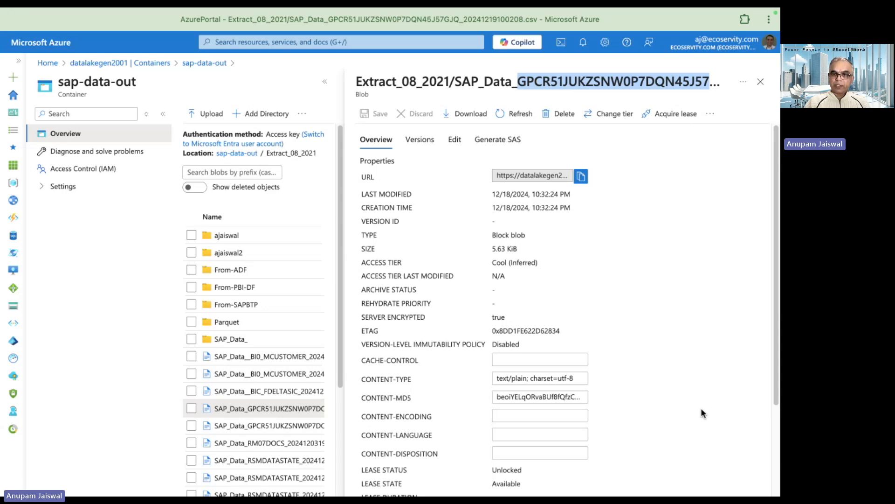
{"action": "key", "text": "super+Tab"}
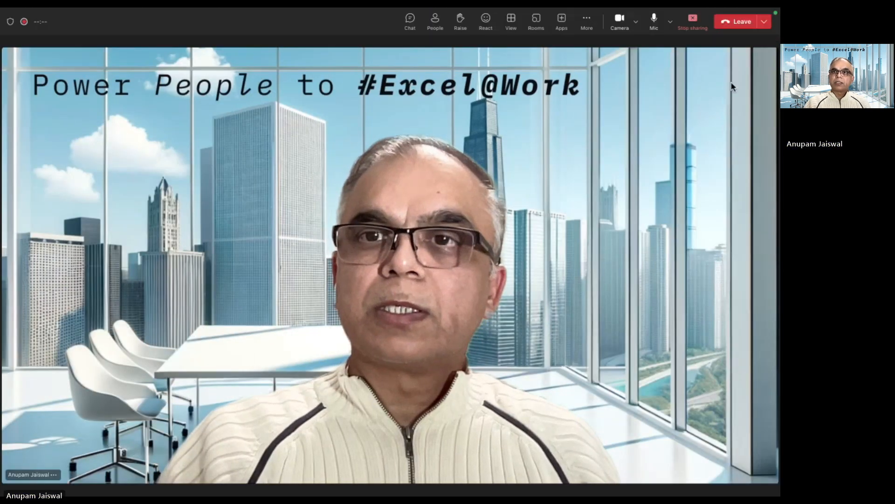